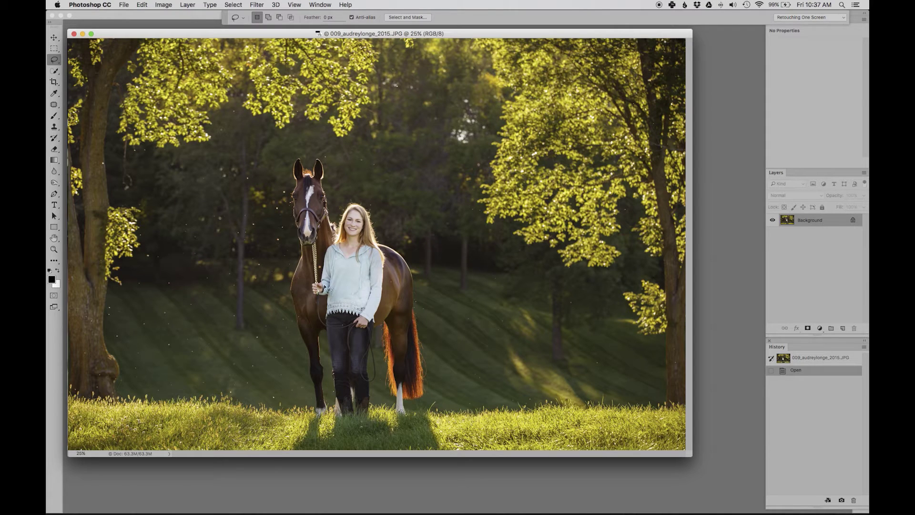
Step: Activate the Spot Healing Brush tool for removing dust specks from the photo
key(j)
click(64, 105)
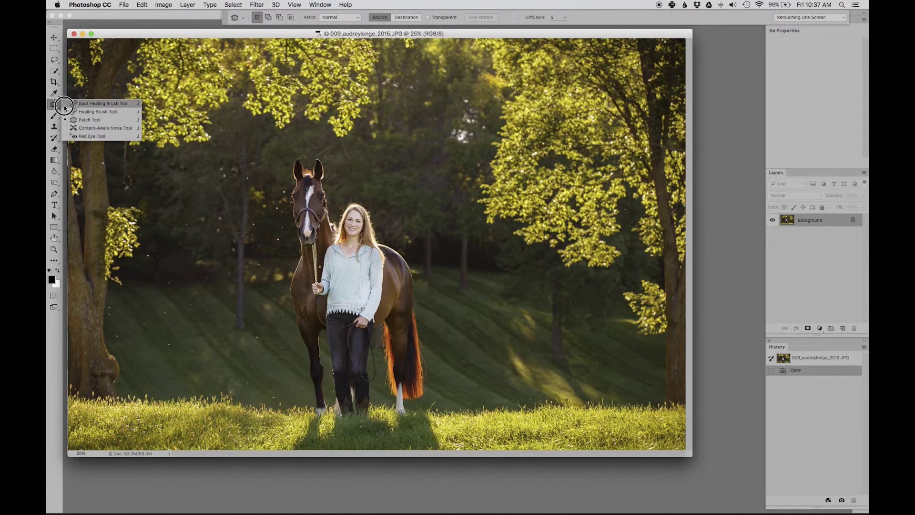
click(89, 103)
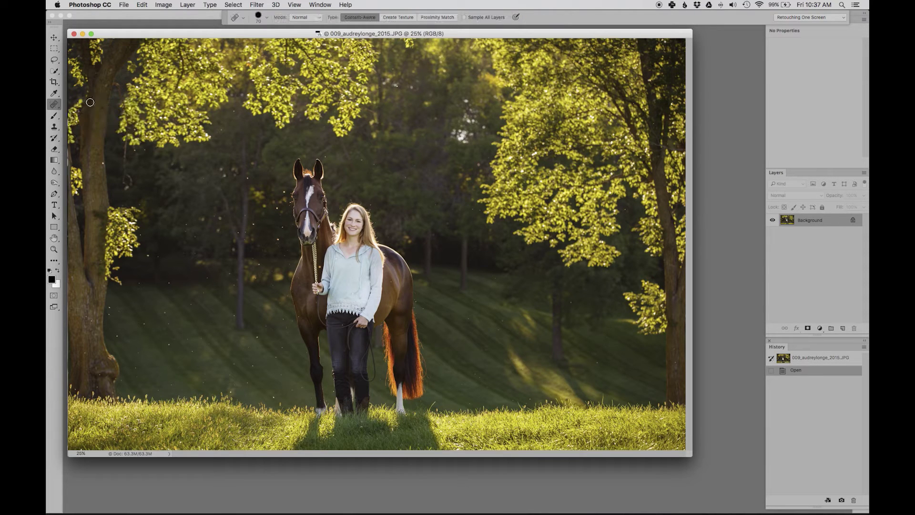
Step: Heal a few bright specks in the background beside the horse's head, and revert the photo to its opened state
click(276, 205)
click(283, 192)
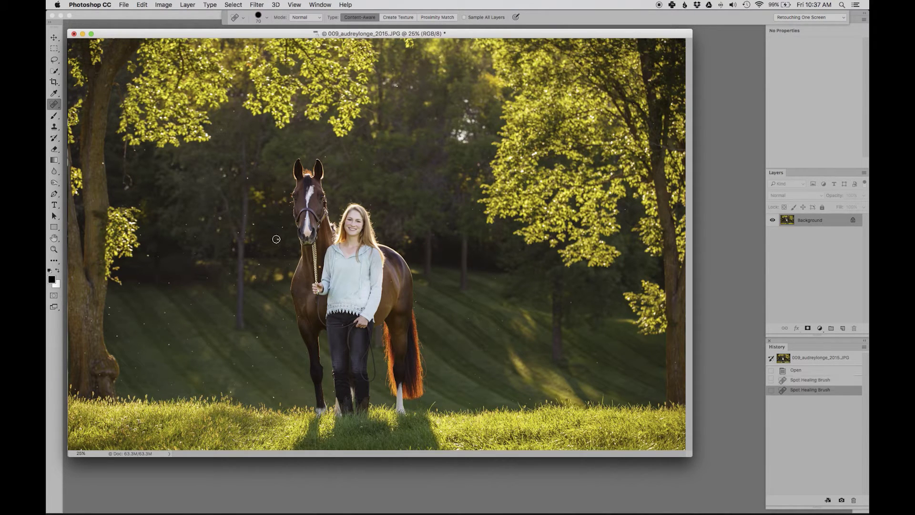
click(251, 227)
click(253, 222)
click(280, 227)
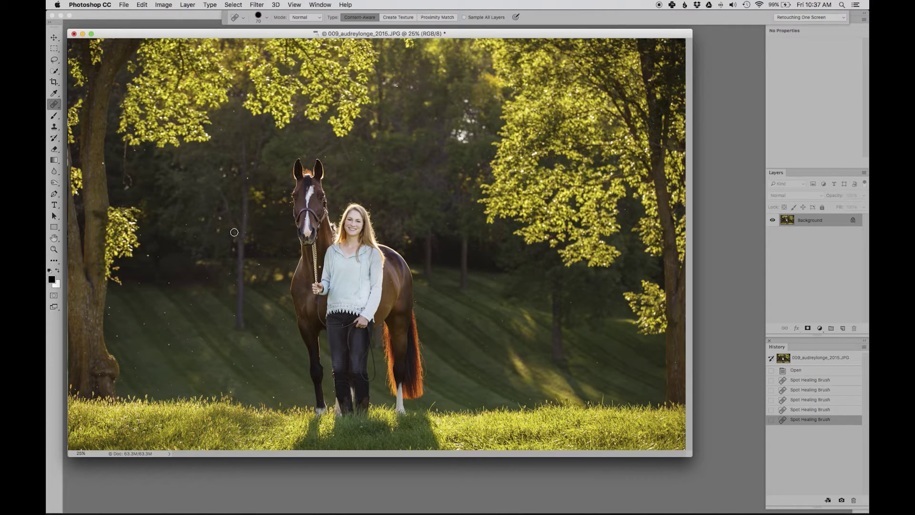
click(246, 174)
click(248, 177)
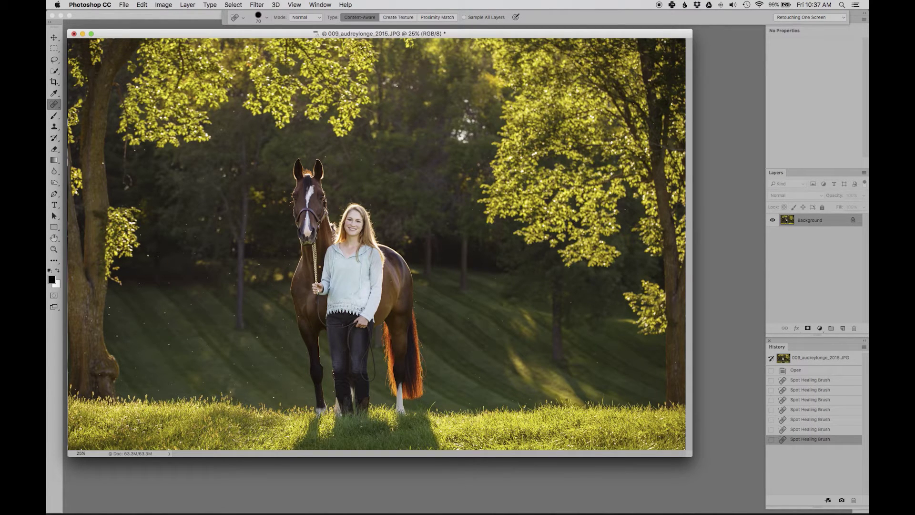
click(795, 361)
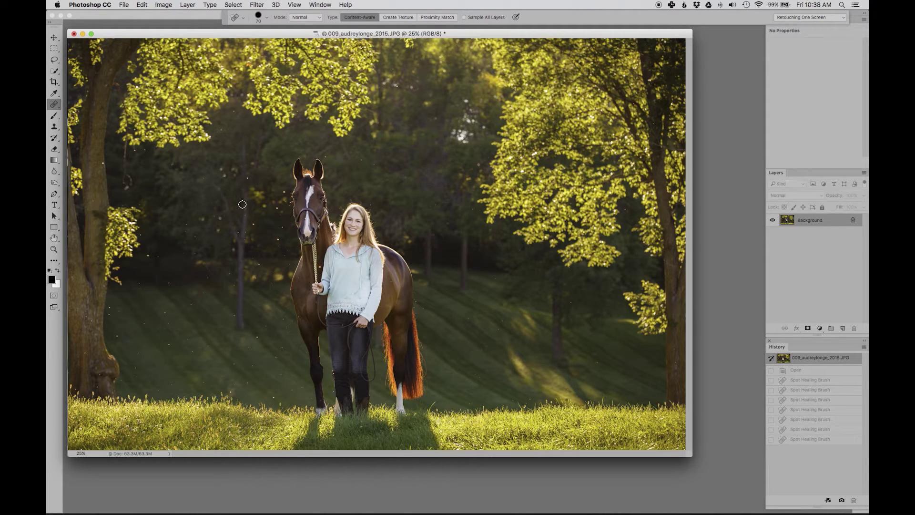
Step: Heal the bright specks in the dark background beside the horse's head with the Spot Healing Brush
click(148, 257)
click(279, 194)
click(284, 190)
click(276, 207)
click(279, 239)
click(262, 231)
click(253, 222)
click(271, 230)
click(284, 227)
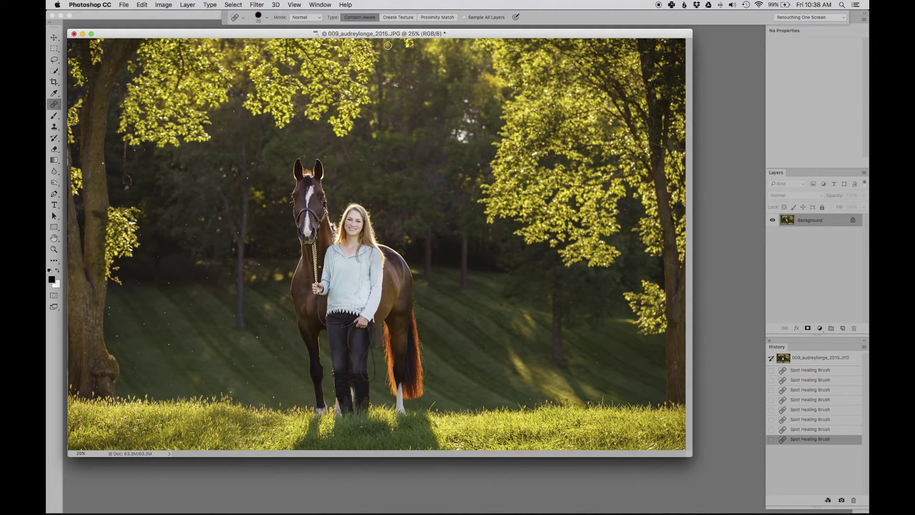
Step: Lasso the dark background on both sides of the horse and woman, and feather the selection by 6 pixels
key(l)
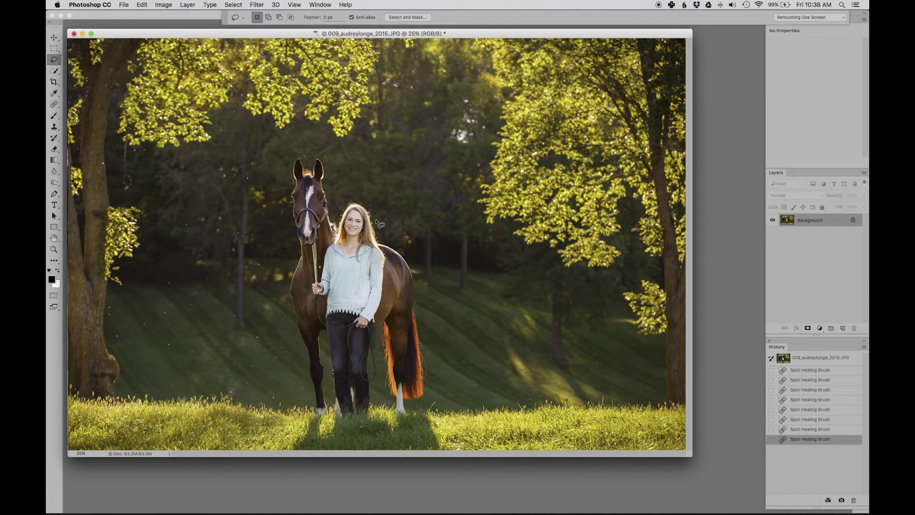
mouse_move(632, 375)
mouse_down()
mouse_move(628, 326)
mouse_move(566, 272)
mouse_move(479, 234)
mouse_move(482, 210)
mouse_move(465, 204)
mouse_move(468, 173)
mouse_move(430, 142)
mouse_move(265, 136)
mouse_move(237, 107)
mouse_move(221, 113)
mouse_move(215, 142)
mouse_move(156, 151)
mouse_move(143, 264)
mouse_move(106, 317)
mouse_move(118, 368)
mouse_move(150, 394)
mouse_move(231, 386)
mouse_move(306, 401)
mouse_move(283, 297)
mouse_move(292, 233)
mouse_move(275, 203)
mouse_move(281, 161)
mouse_move(291, 149)
mouse_move(350, 173)
mouse_move(418, 241)
mouse_move(449, 377)
mouse_move(471, 396)
mouse_move(539, 379)
mouse_move(631, 389)
mouse_up()
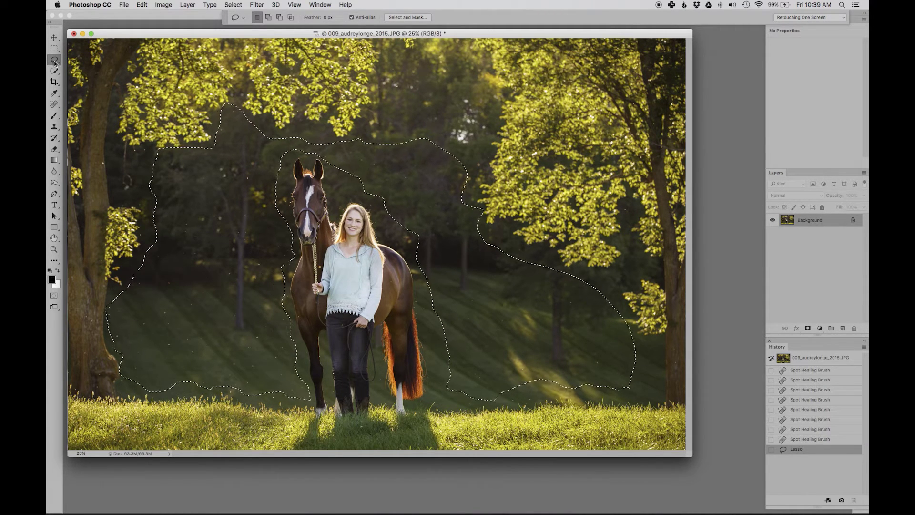
click(233, 5)
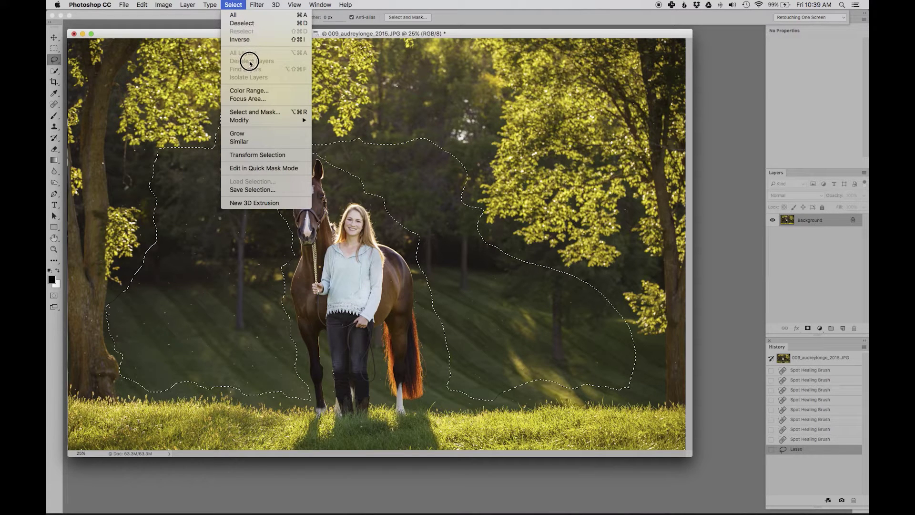
click(273, 100)
mouse_move(278, 120)
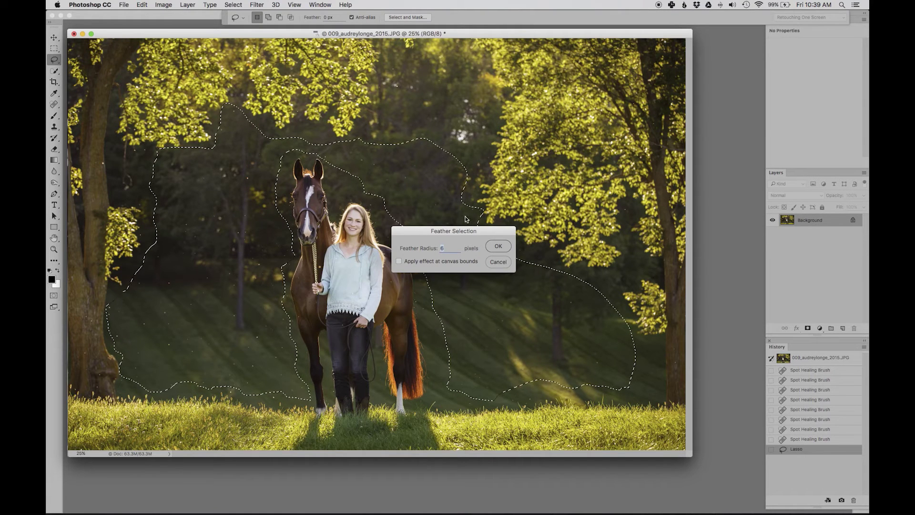
click(498, 246)
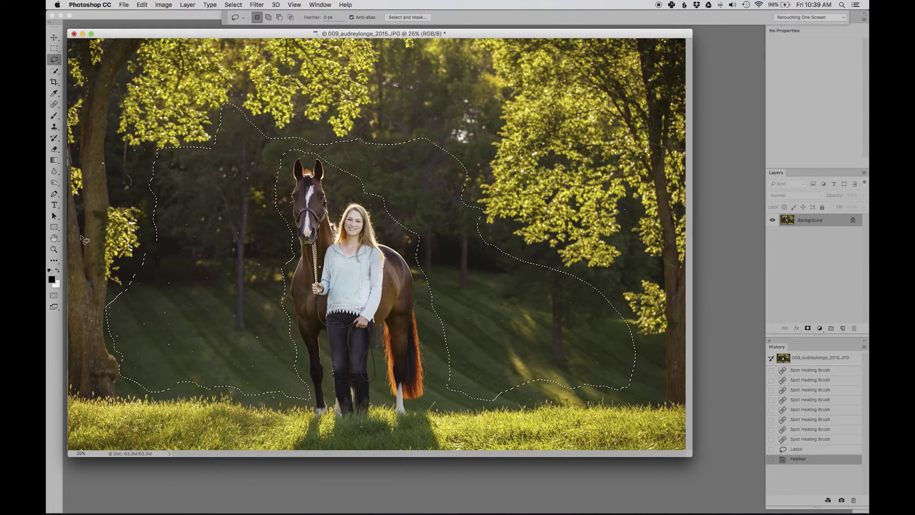
Step: Apply the Dust & Scratches filter to the selected background with radius 7 pixels and threshold 8 levels, and deselect
click(255, 5)
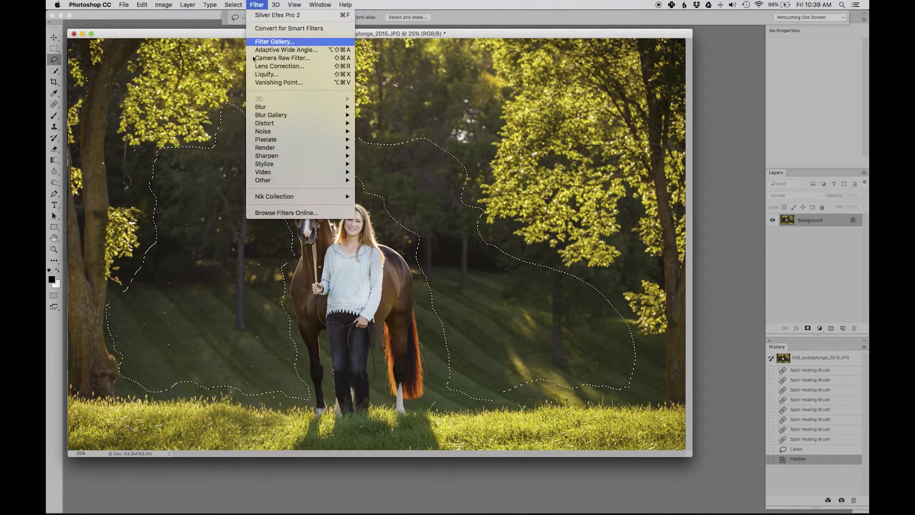
mouse_move(272, 148)
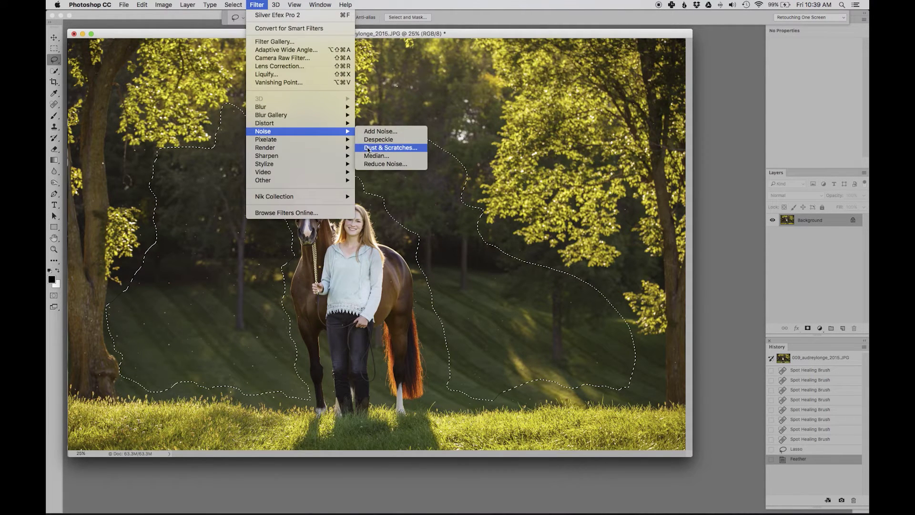
click(368, 148)
drag(406, 167, 503, 132)
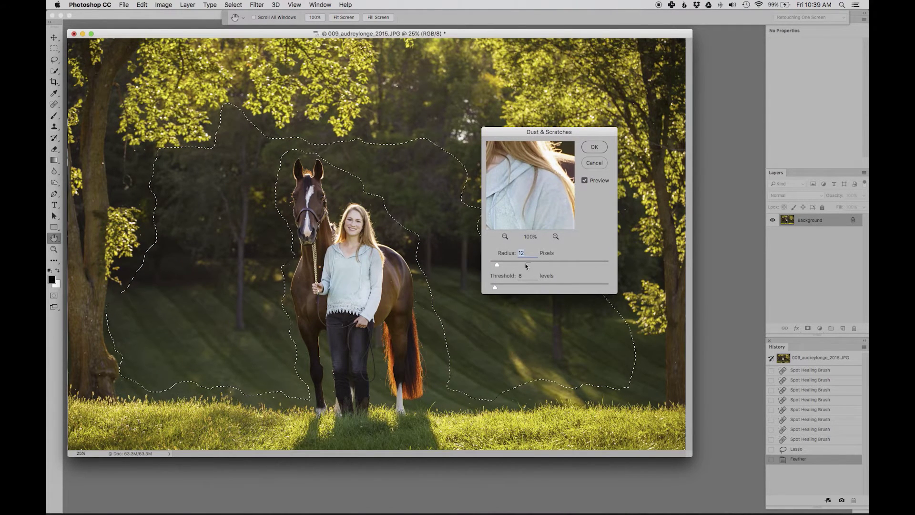
text(5)
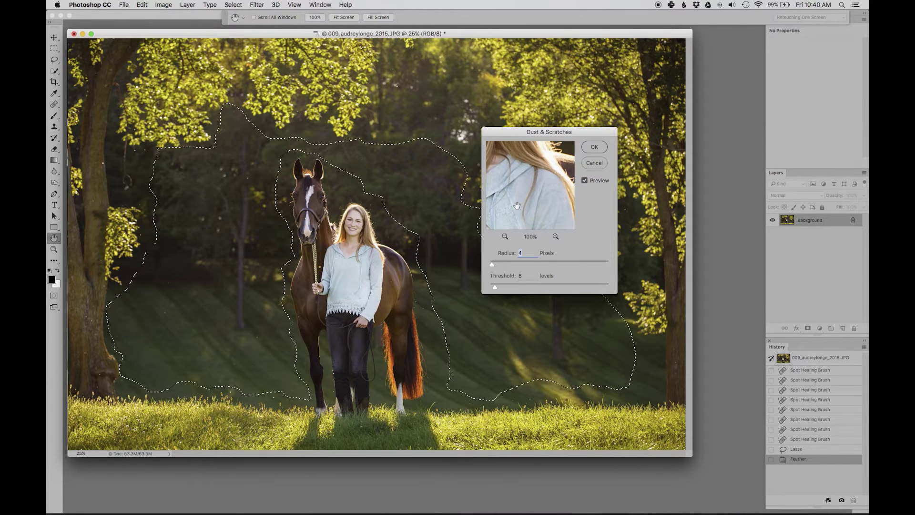
drag(509, 159, 637, 196)
drag(508, 170, 654, 215)
drag(524, 172, 460, 135)
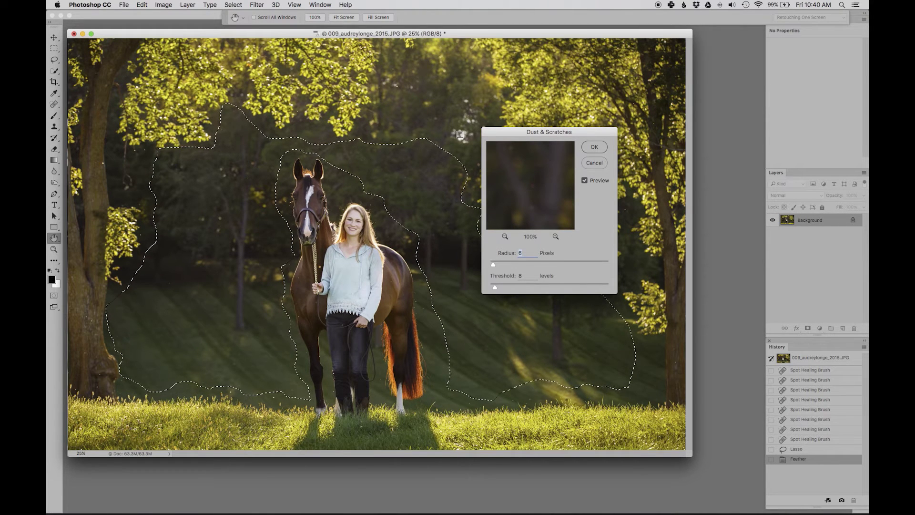
key(Up)
drag(534, 196, 533, 188)
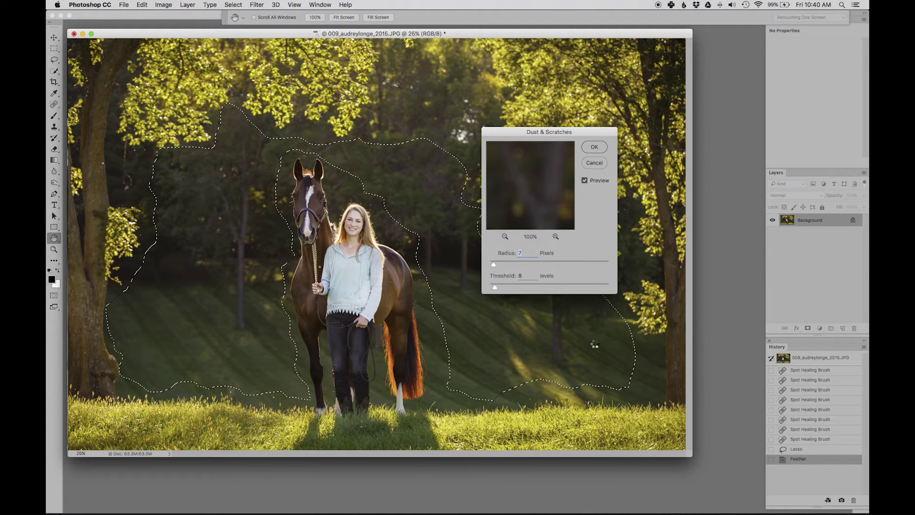
key(Return)
key(l)
key(super+d)
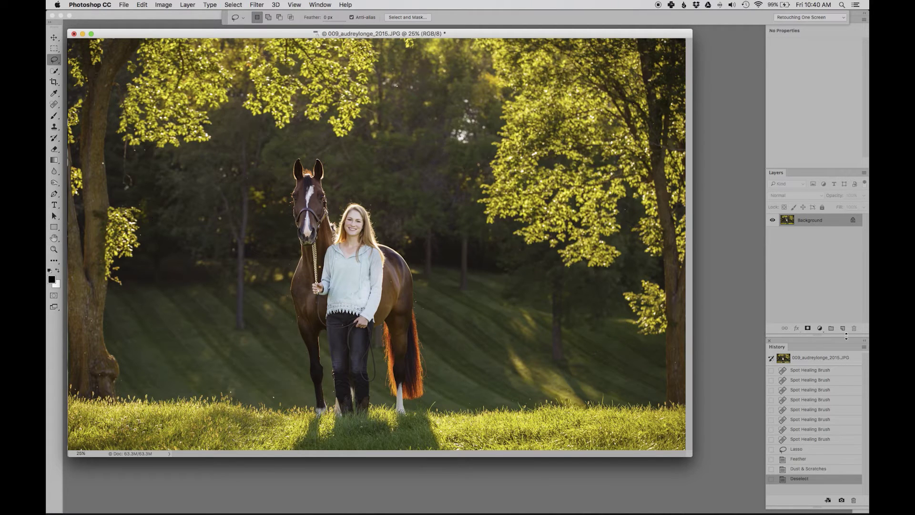
Step: Compare the retouched photo with its original state, including a close-up of the background between the tree and the horse
click(811, 363)
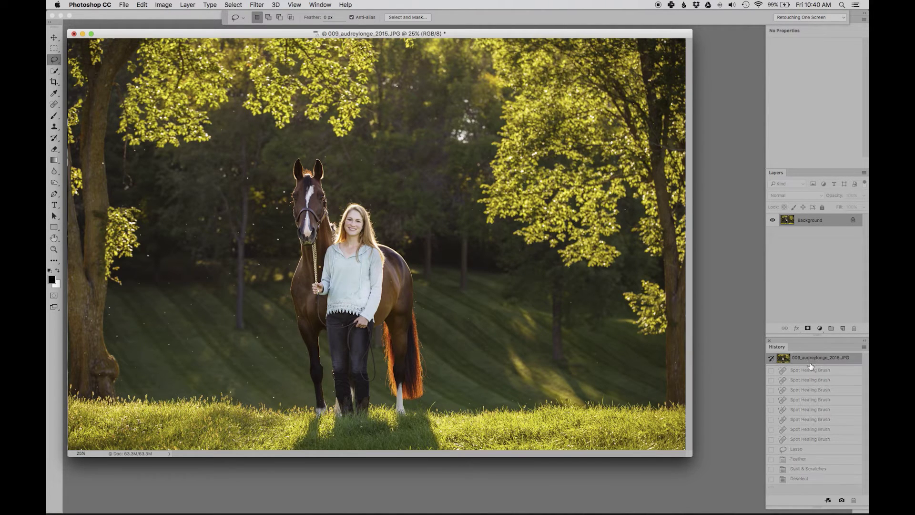
click(801, 478)
key(super+equal)
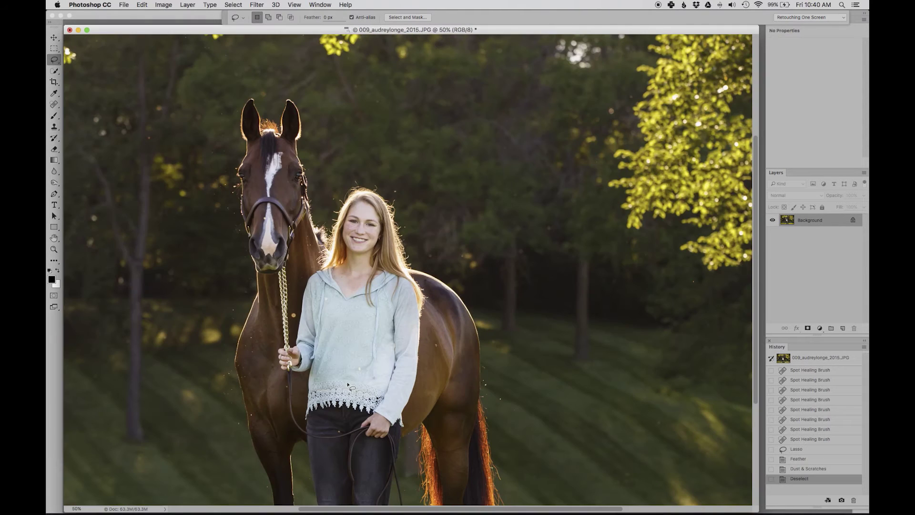
scroll(371, 347, left, 10)
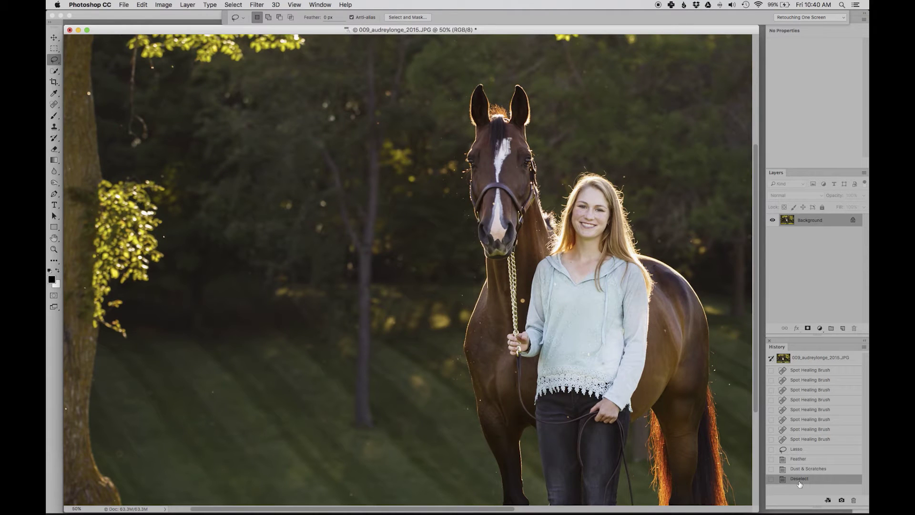
click(789, 363)
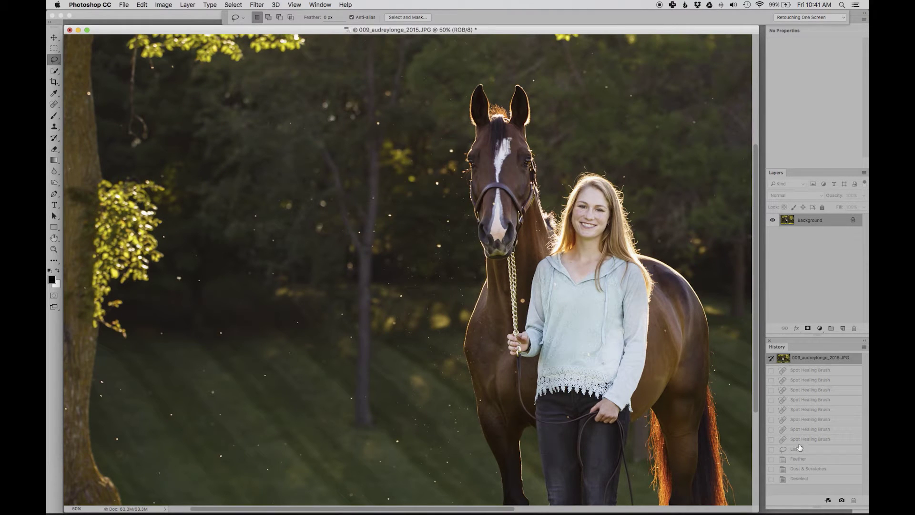
click(802, 479)
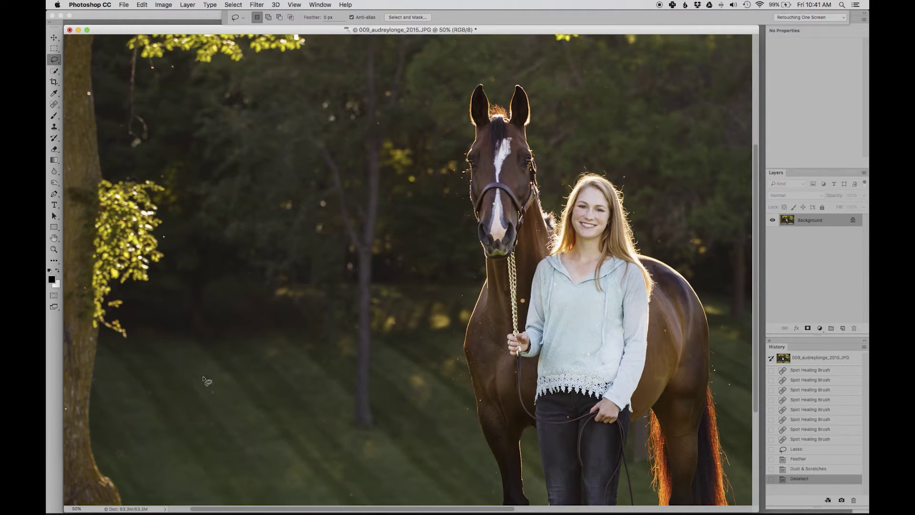
Step: Spot-heal the leftover specks on the shaded lawn and the one beside the low leaf cluster on the tree
key(j)
click(210, 396)
click(214, 419)
click(147, 393)
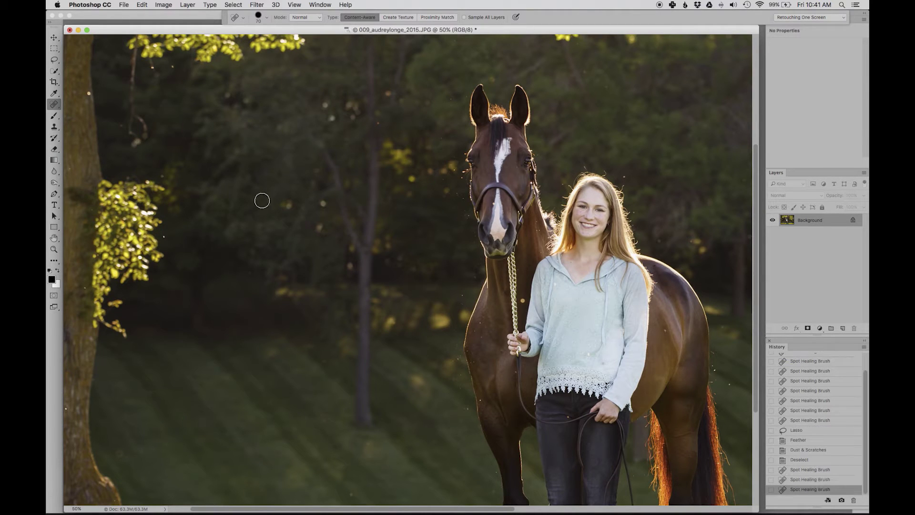
click(166, 237)
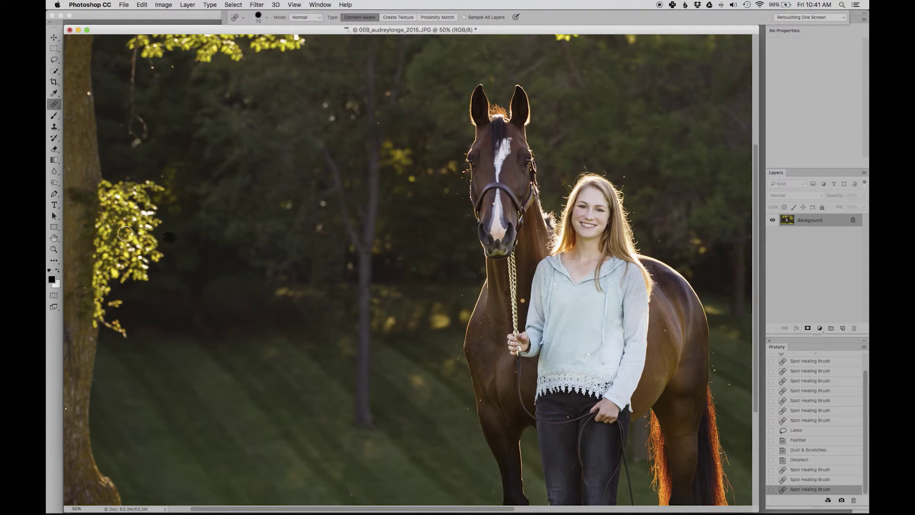
Step: Reduce the Spot Healing Brush size and heal specks on the large tree trunk
click(54, 103)
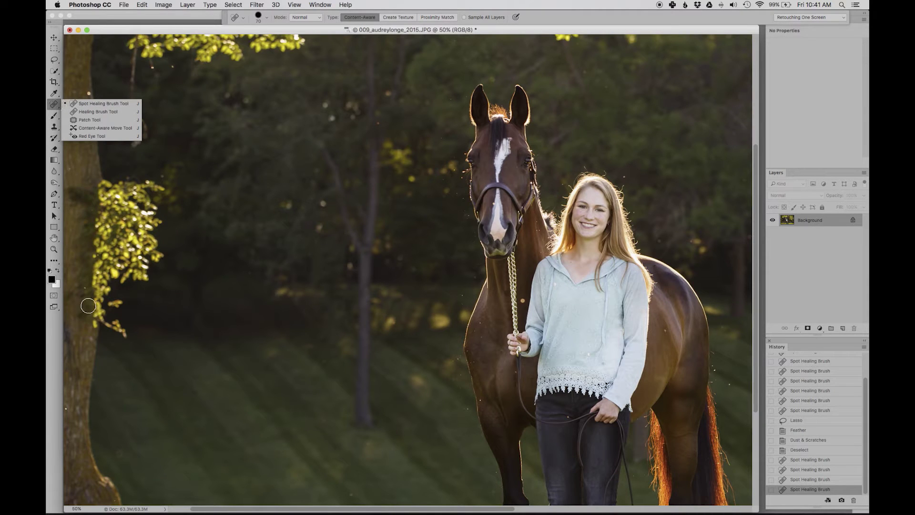
key([)
key([)
click(84, 288)
click(66, 409)
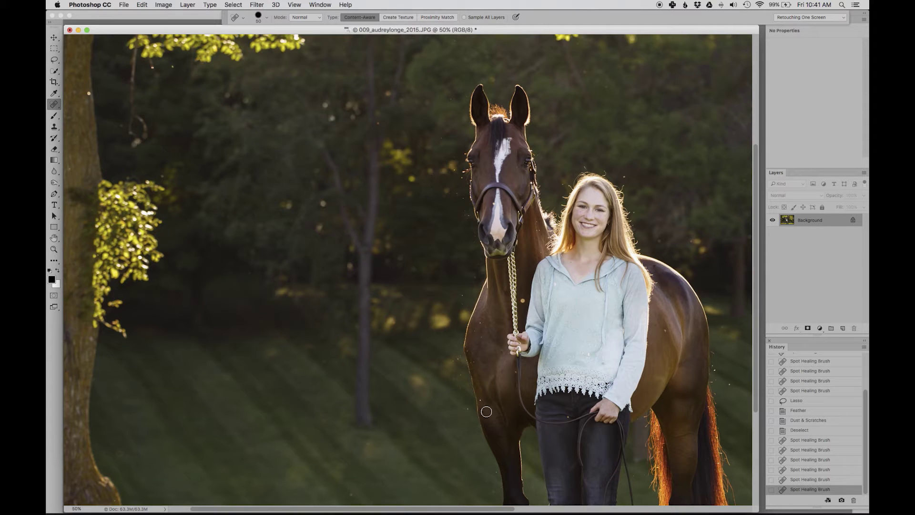
Step: Spot-heal specks on the upper tree trunk, below the hanging leaves, and in the dark gap beside the trunk
drag(355, 235, 388, 370)
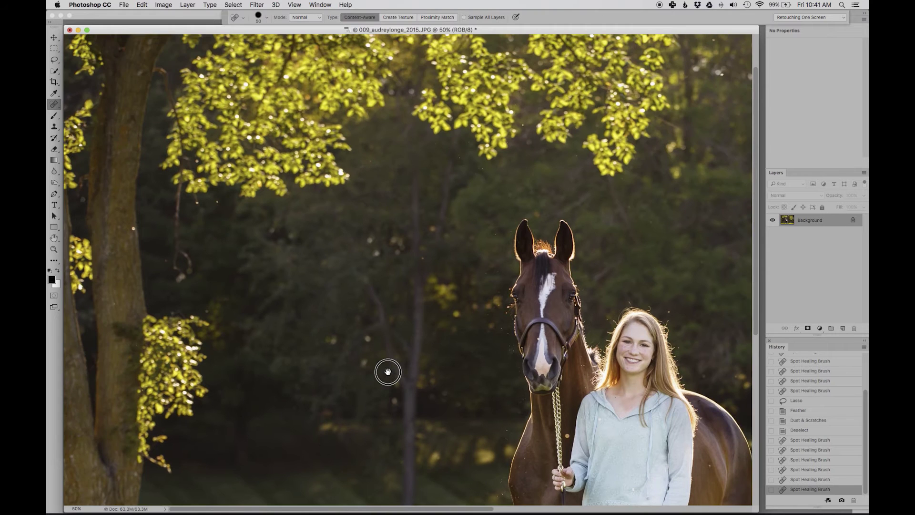
click(215, 202)
click(131, 229)
click(155, 252)
click(208, 312)
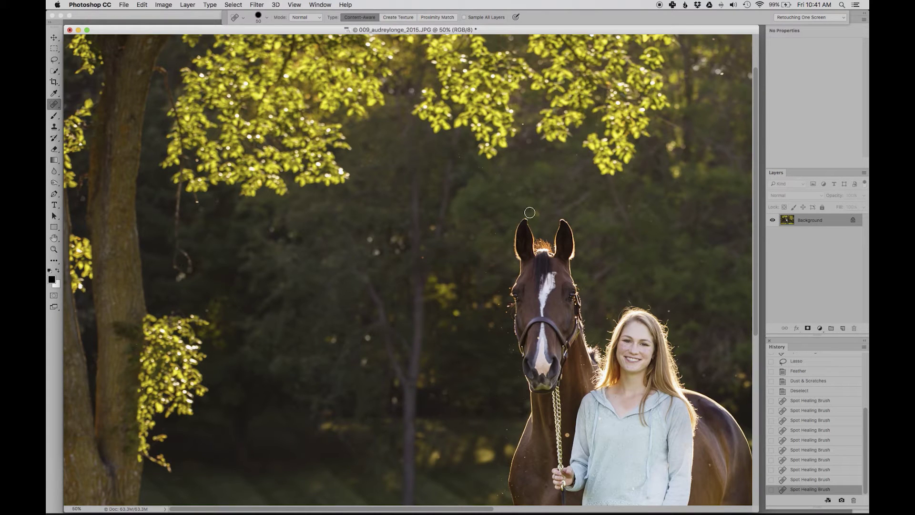
Step: Spot-heal the small specks along the outer edge of the horse's face
click(501, 308)
click(506, 307)
click(507, 305)
click(499, 329)
click(507, 343)
Step: Lasso the background strip along the horse's chest, feather it, and apply Dust & Scratches with radius 4 pixels and threshold 8 levels
drag(267, 320, 265, 317)
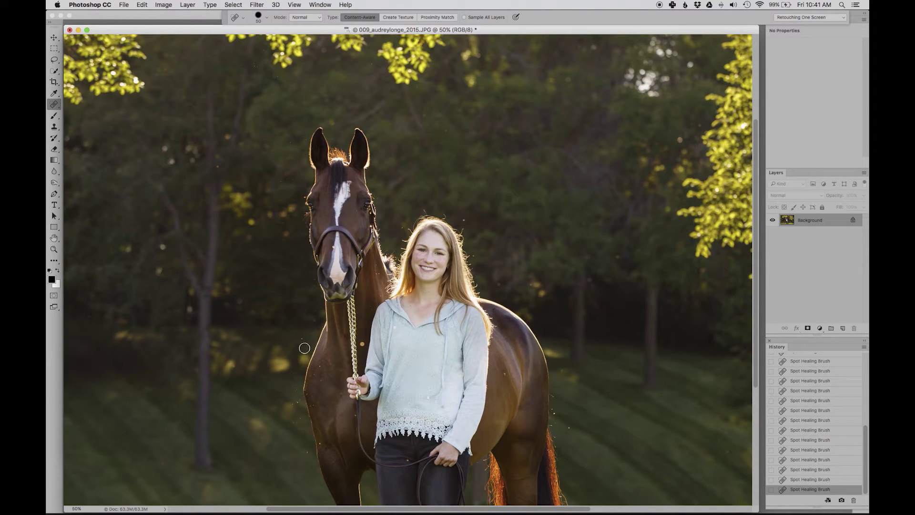
key(l)
mouse_move(308, 354)
mouse_down()
mouse_move(312, 315)
mouse_move(286, 333)
mouse_move(284, 417)
mouse_move(314, 457)
mouse_move(297, 385)
mouse_move(309, 347)
mouse_up()
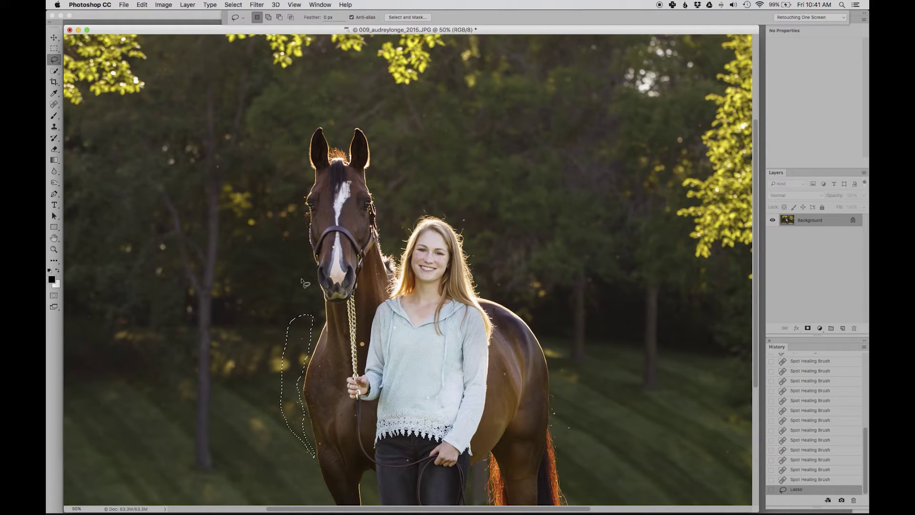
key(F2)
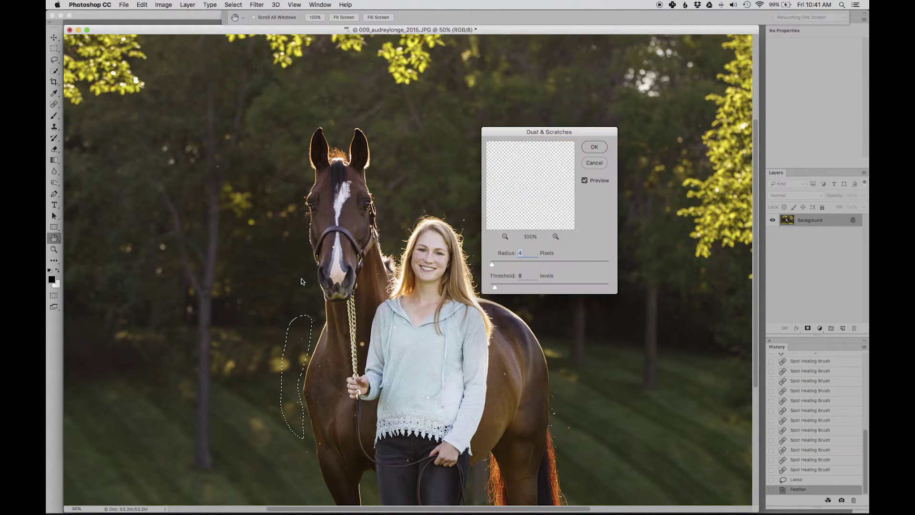
key(Return)
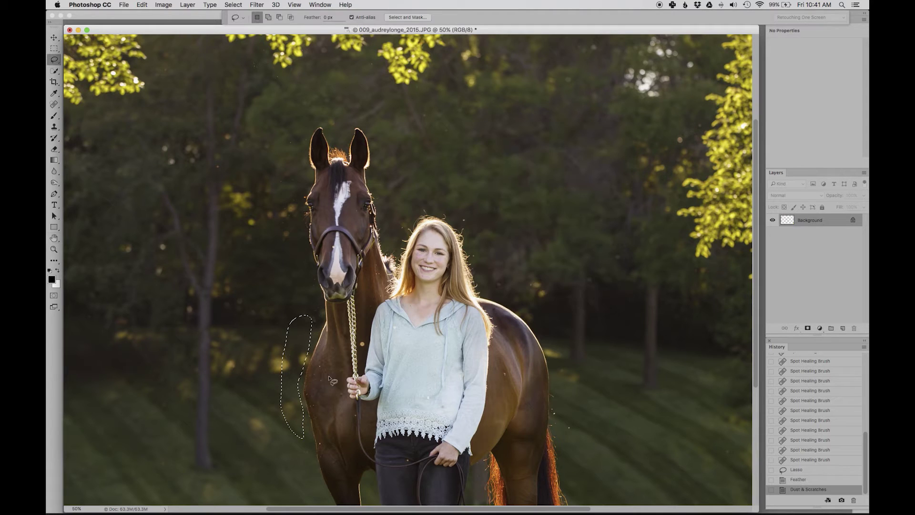
Step: Lasso a small patch on the horse's chest, feather it, apply Dust & Scratches with radius 4 pixels and threshold 8 levels, and deselect
mouse_move(327, 371)
mouse_down()
mouse_move(319, 365)
mouse_move(310, 384)
mouse_move(326, 387)
mouse_up()
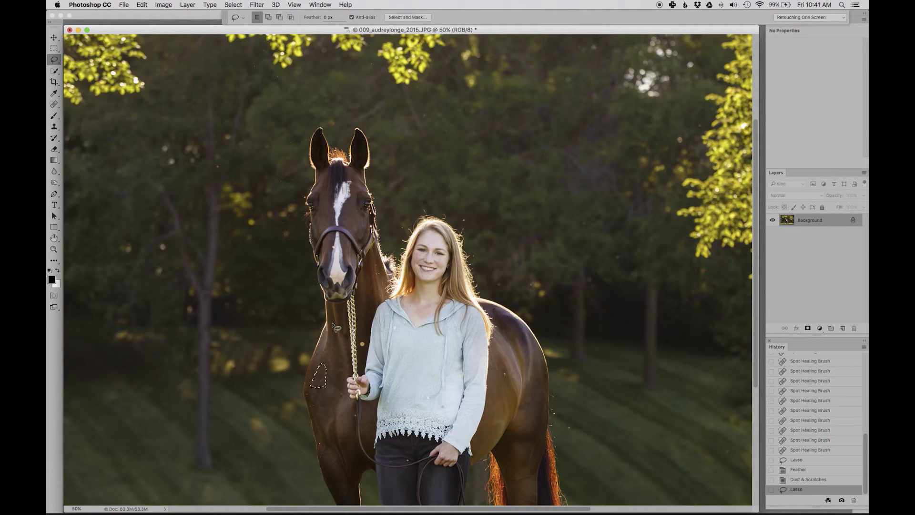
key(shift+F6)
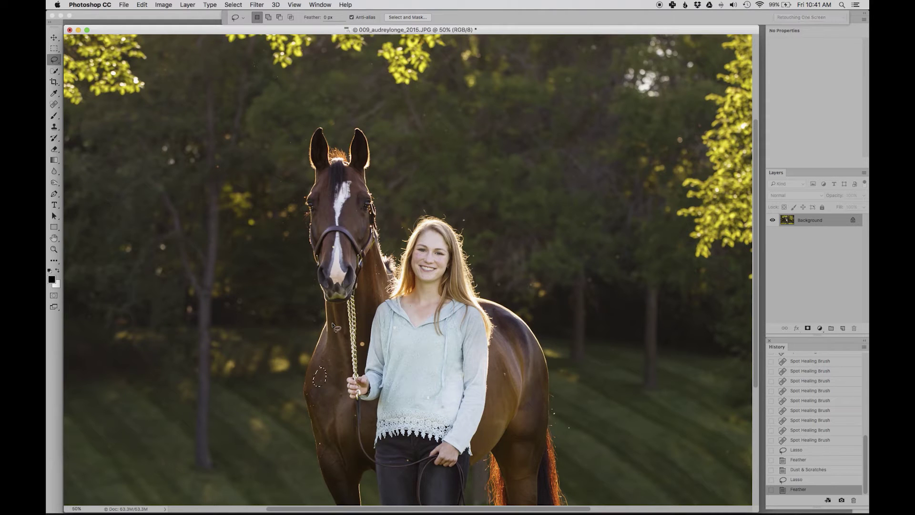
key(super+alt+f)
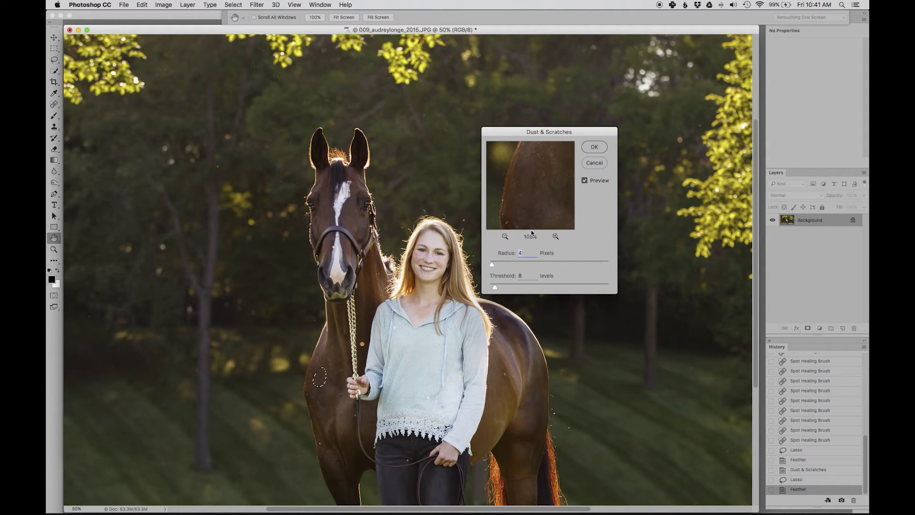
key(Return)
key(ctrl+d)
key(super+minus)
key(super+minus)
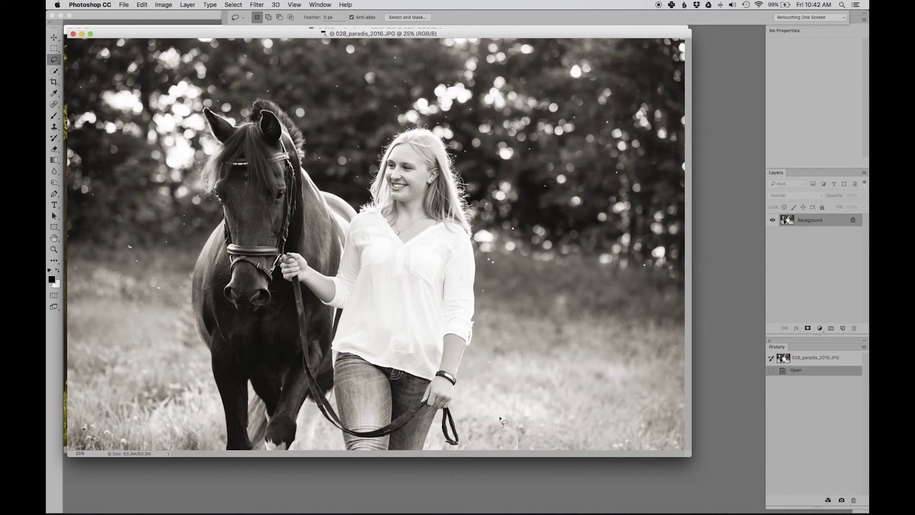
Step: In 028_paradis_2016.JPG, lasso the background on both sides of the horse and woman, and feather the selection
mouse_move(470, 370)
mouse_down()
mouse_move(652, 398)
mouse_move(725, 293)
mouse_move(719, 151)
mouse_move(678, 79)
mouse_move(637, 62)
mouse_move(453, 29)
mouse_move(328, 31)
mouse_move(178, 72)
mouse_move(128, 70)
mouse_move(98, 51)
mouse_move(60, 89)
mouse_move(71, 157)
mouse_move(66, 267)
mouse_move(79, 302)
mouse_move(145, 324)
mouse_move(175, 310)
mouse_move(175, 265)
mouse_move(196, 219)
mouse_move(168, 124)
mouse_move(196, 98)
mouse_move(308, 96)
mouse_move(324, 137)
mouse_move(314, 160)
mouse_move(352, 181)
mouse_move(395, 114)
mouse_move(447, 134)
mouse_move(488, 198)
mouse_move(482, 238)
mouse_move(492, 256)
mouse_move(473, 292)
mouse_move(512, 312)
mouse_move(608, 334)
mouse_move(679, 332)
mouse_move(731, 223)
mouse_move(490, 300)
mouse_move(479, 279)
mouse_move(487, 317)
mouse_up()
key(shift)
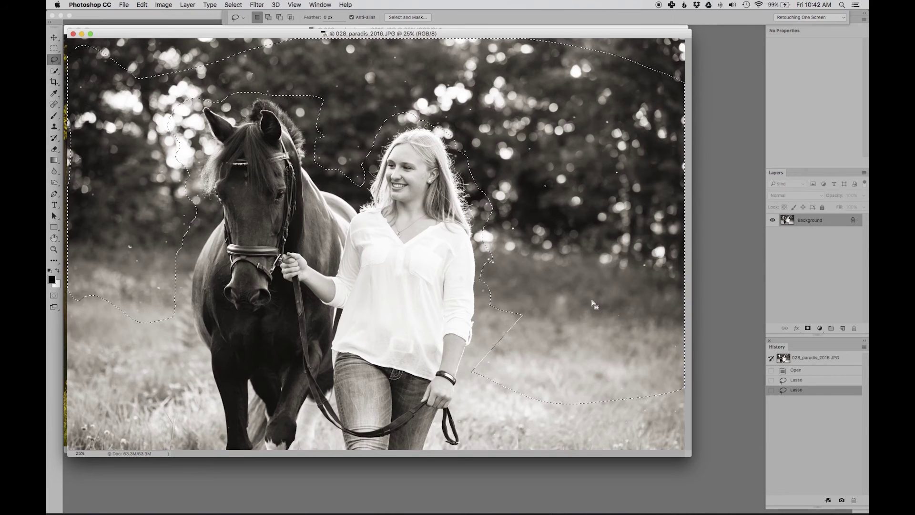
key(shift+F6)
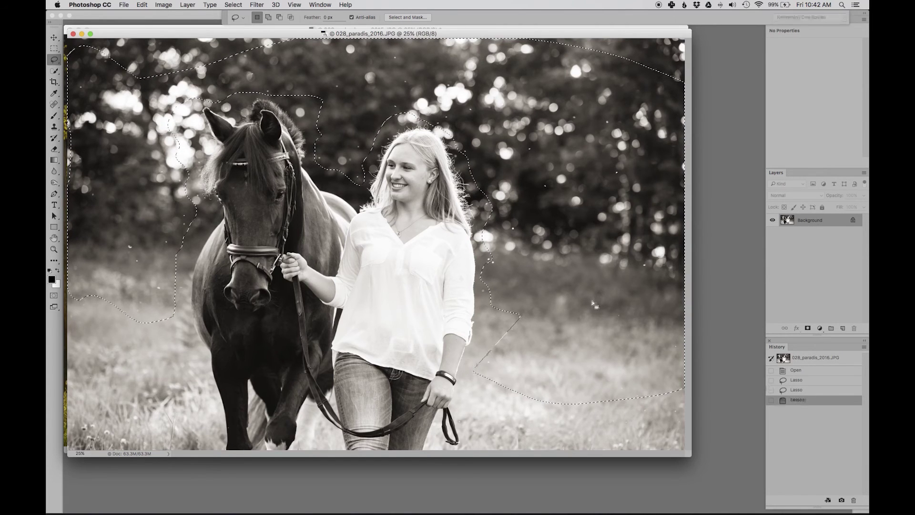
Step: Apply Dust & Scratches to the selected background with radius 8 pixels and threshold 8 levels, previewing a dark tree area
key(ctrl+alt+super+f)
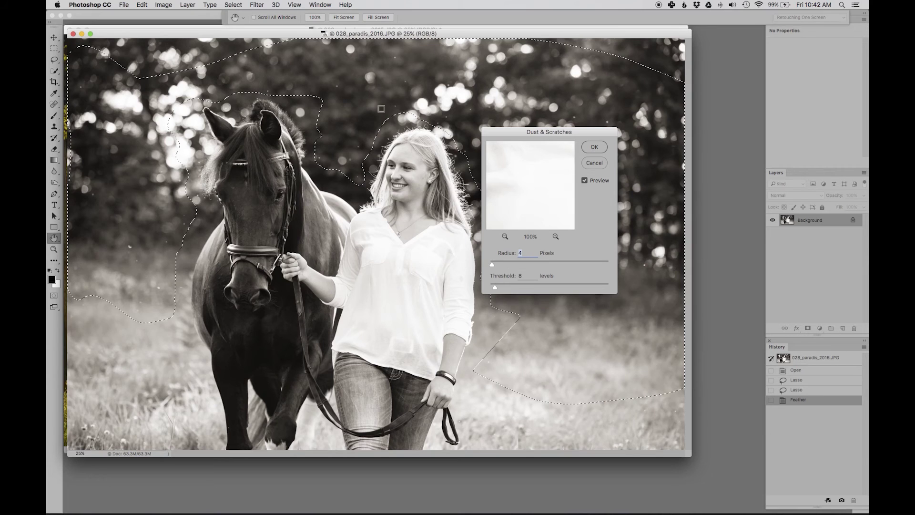
click(379, 75)
key(Up)
key(Up)
key(Up)
key(Up)
key(Up)
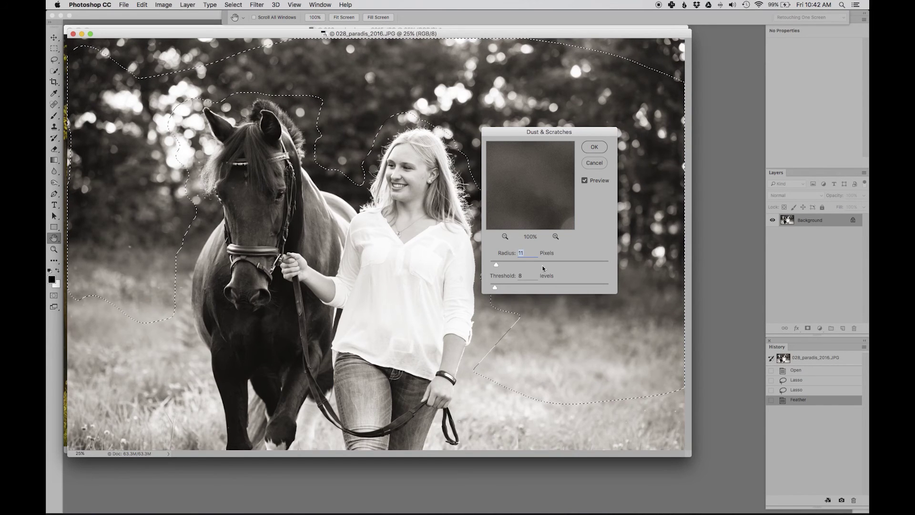
drag(543, 269, 533, 265)
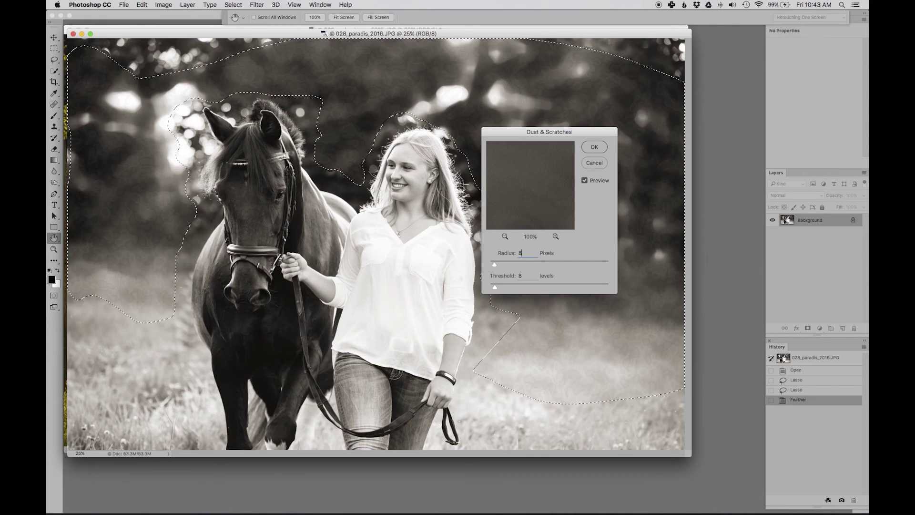
text(8)
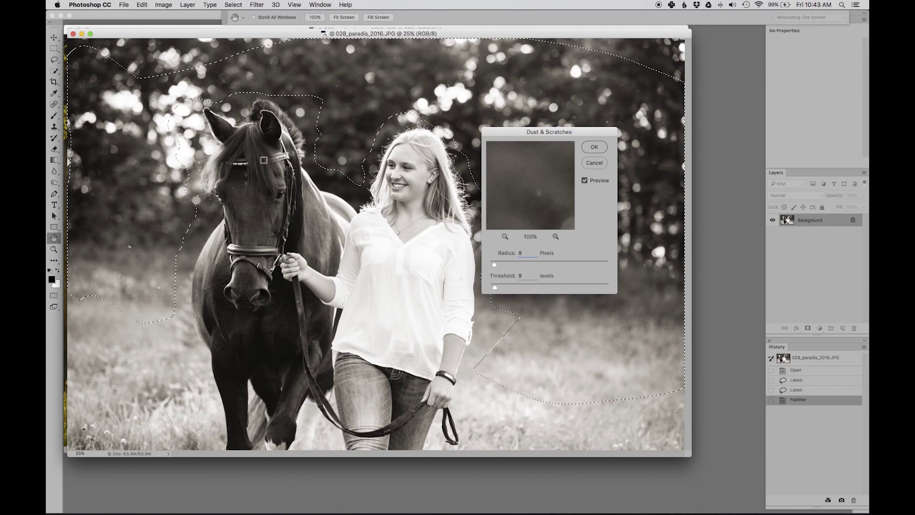
key(Return)
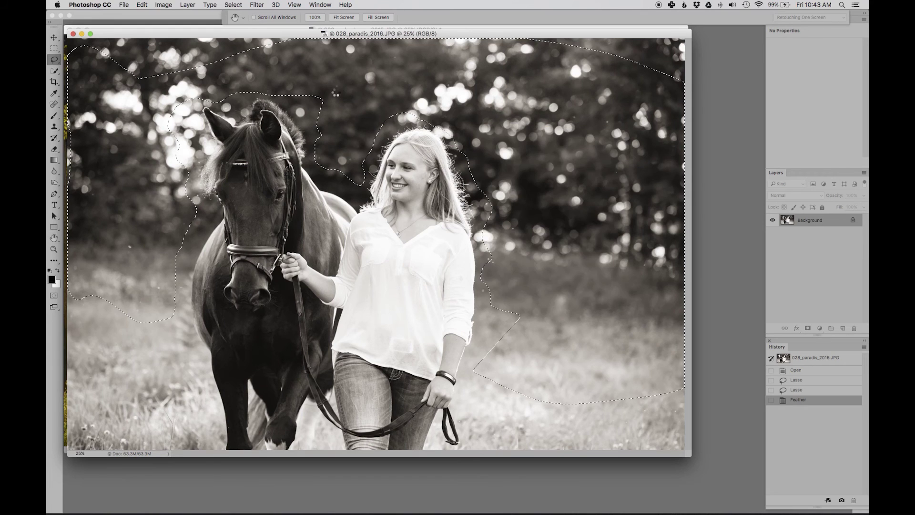
Step: Deselect the background, enlarge the Spot Healing Brush to 90 pixels, and heal the specks in the trees above the horse and woman
key(super+d)
key(j)
key(bracketright)
key(bracketright)
key(bracketright)
key(bracketright)
click(336, 88)
click(395, 59)
Step: Spot-heal the remaining specks in the trees and grass on the outer side of the horse, away from the woman
click(127, 233)
click(127, 249)
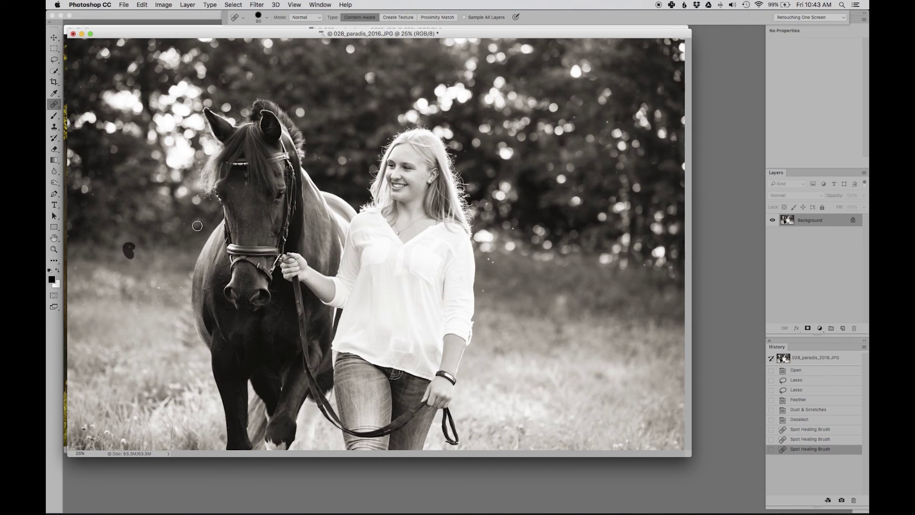
click(183, 221)
click(161, 289)
click(180, 287)
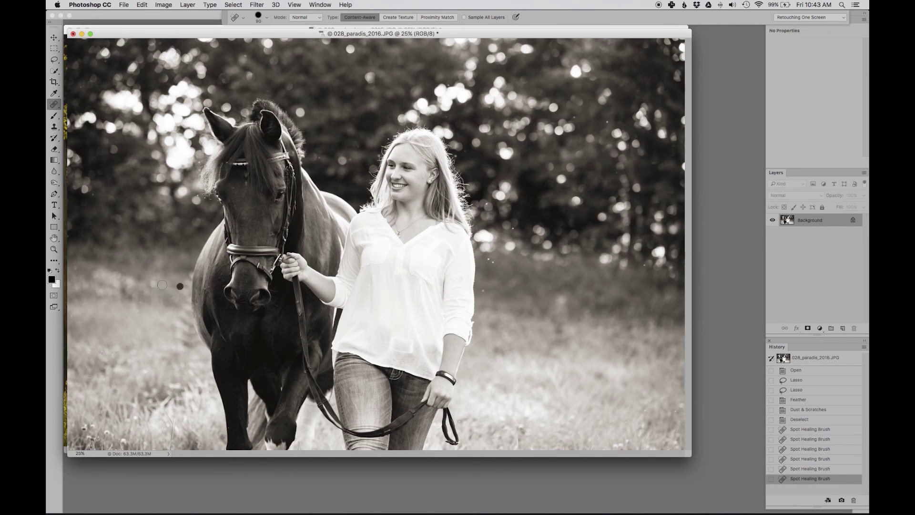
click(139, 302)
click(76, 270)
click(93, 192)
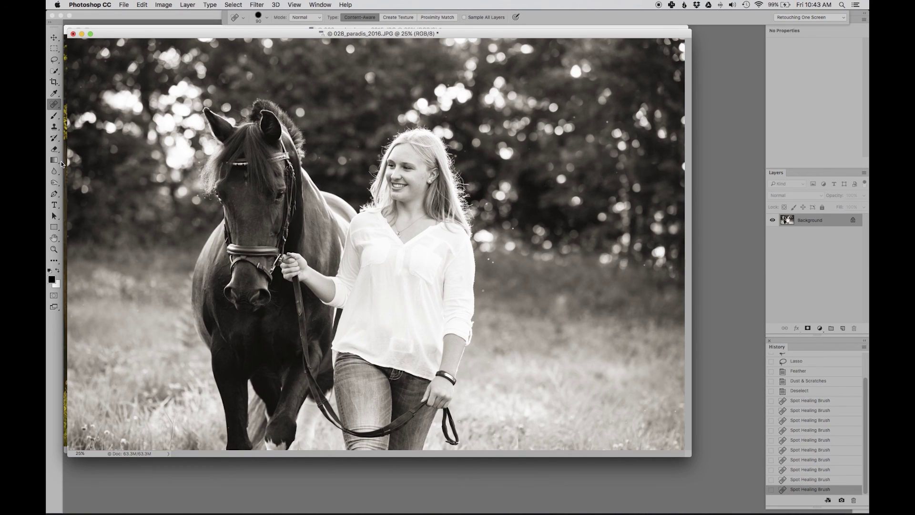